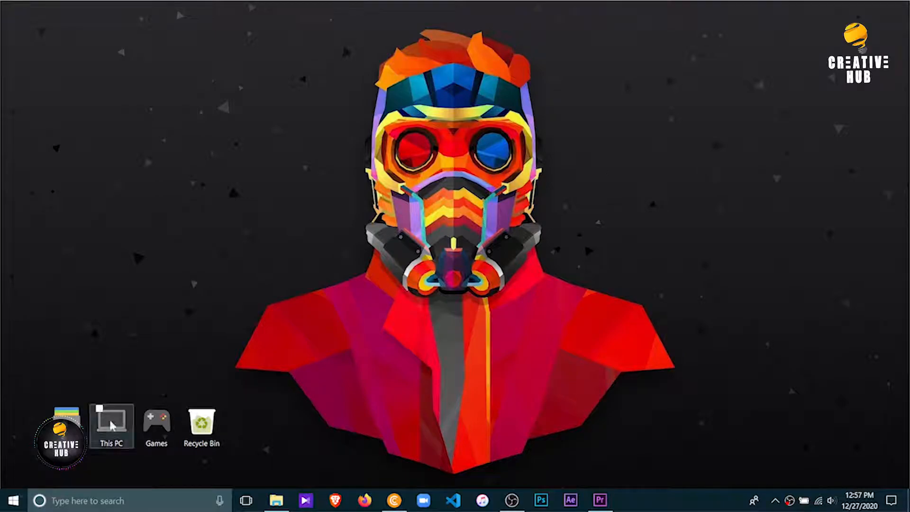
Open This PC and create a folder named "Adobe project save files" in folder 2 on the D: drive
click(111, 423)
double_click(112, 424)
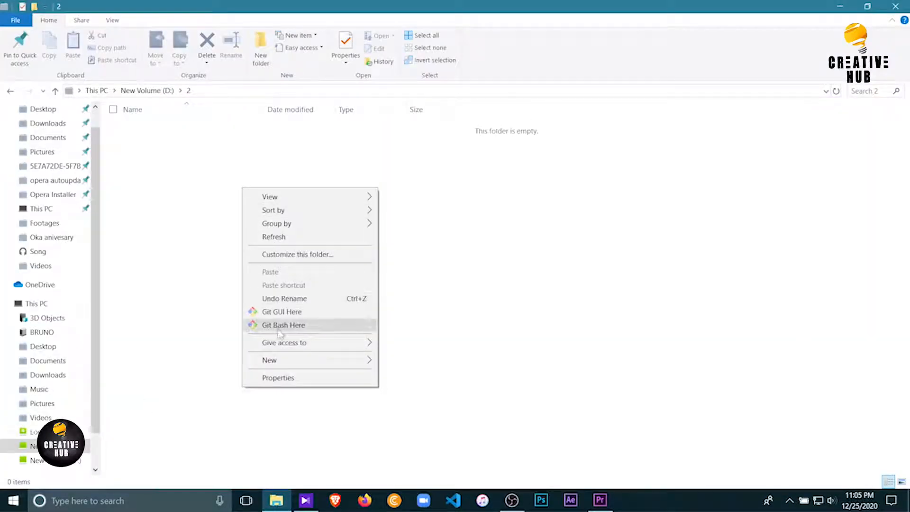
mouse_move(314, 364)
click(405, 361)
text(Adobe project save files)
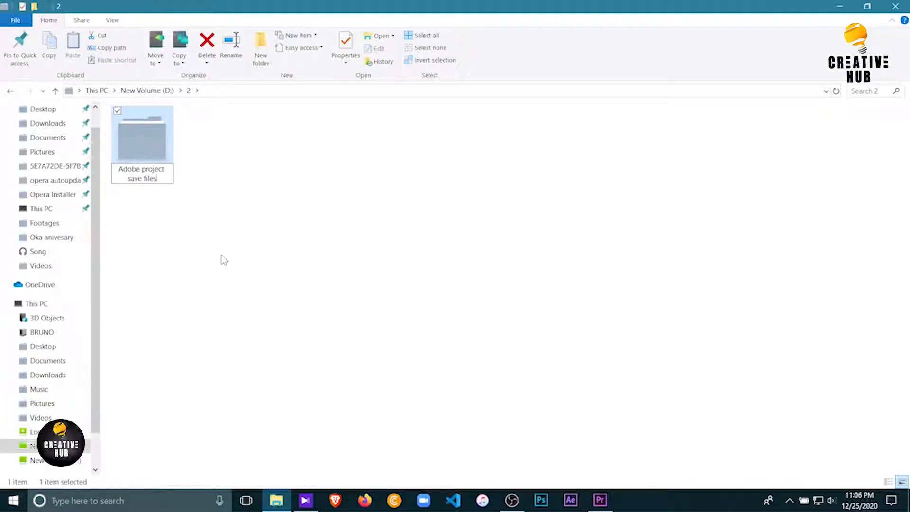
click(155, 135)
Create a second folder named "Footages" beside the Adobe project save files folder
click(261, 47)
text(Footages)
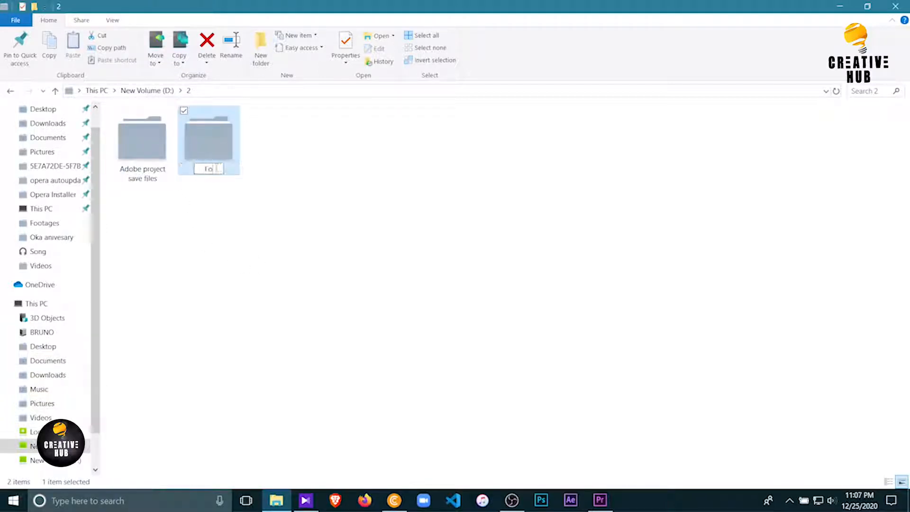
key(Return)
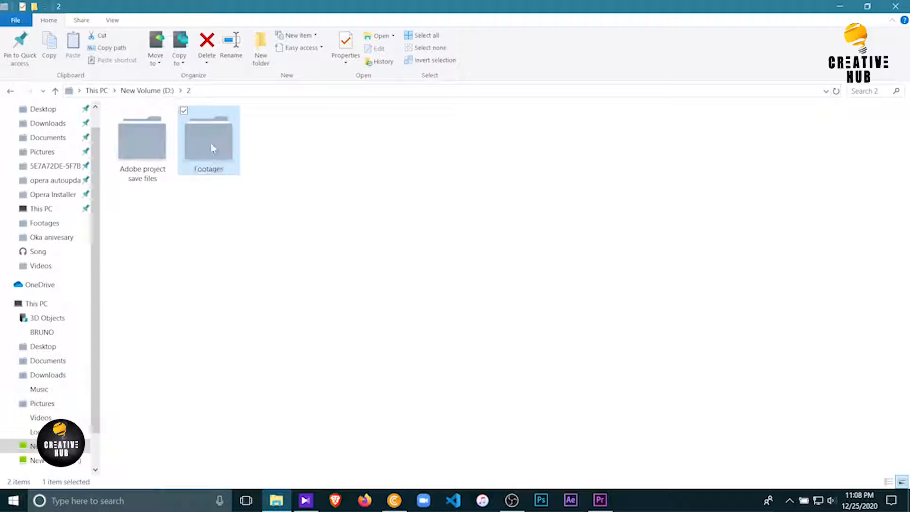
Open the Footages folder and create a subfolder named "Videos" in it, shown as a large icon
double_click(211, 142)
click(260, 47)
click(901, 482)
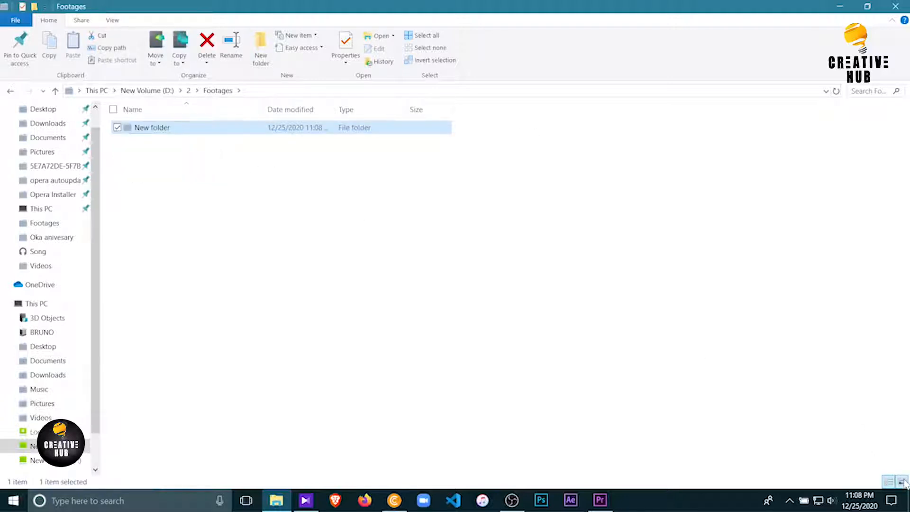
click(152, 174)
text(Videos)
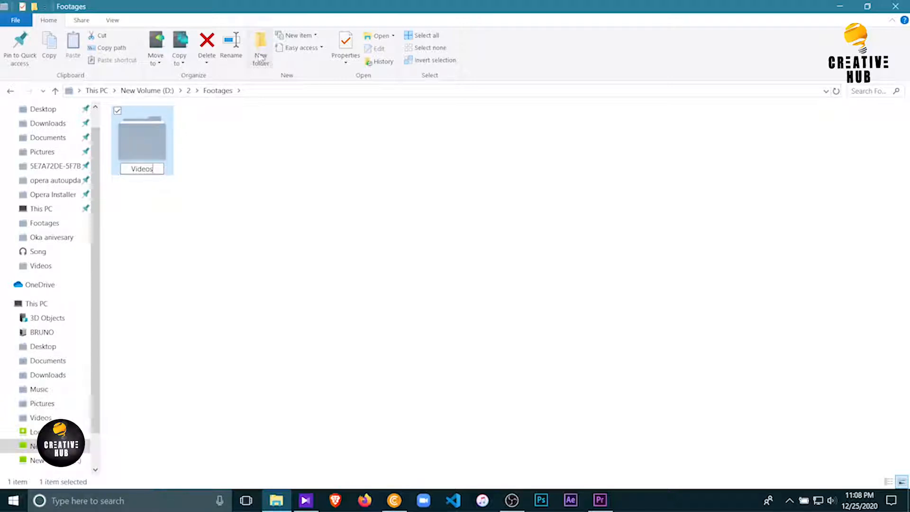
Create a subfolder named "Music" in the Footages folder
click(261, 48)
text(Music)
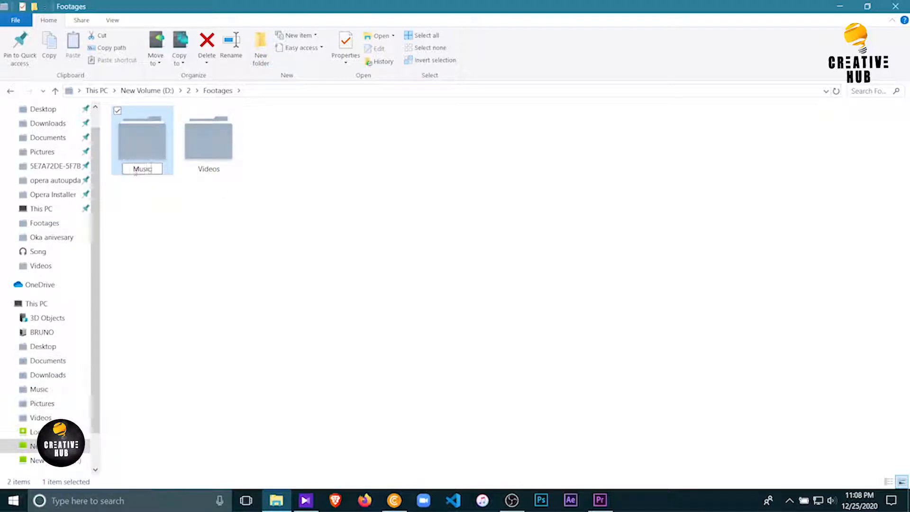
key(Return)
click(215, 198)
Create a subfolder named "Photos" in the Footages folder
key(ctrl+shift+n)
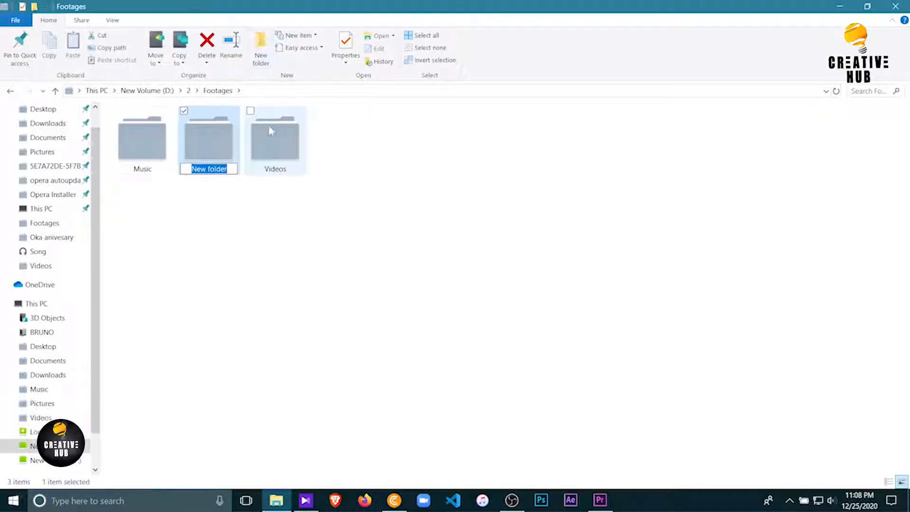
text(Photos)
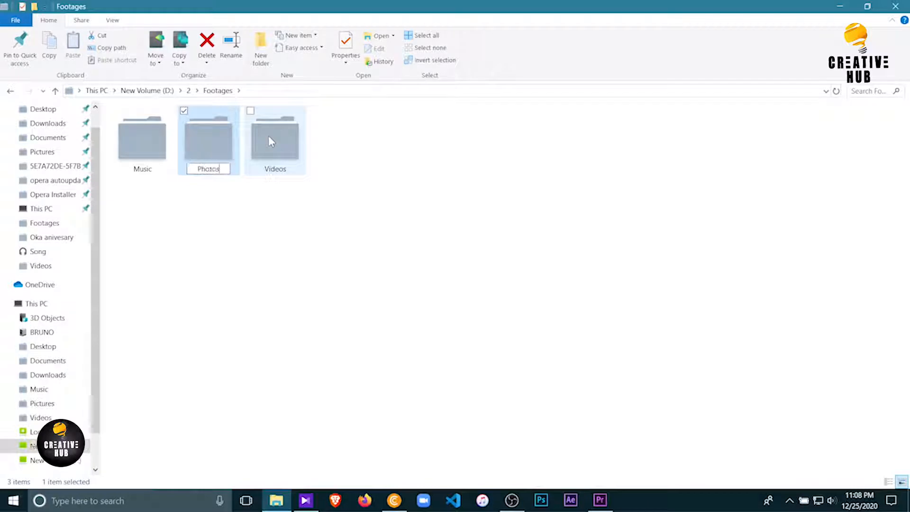
click(238, 238)
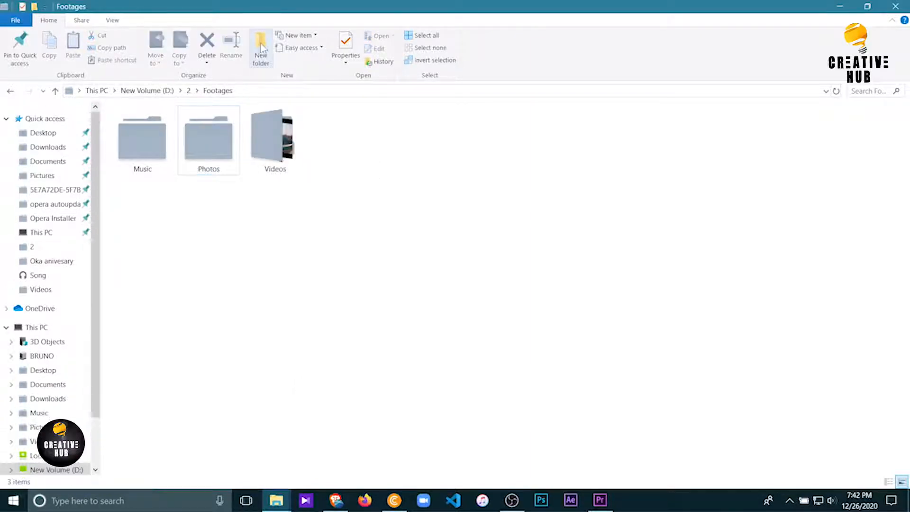
Create a subfolder named "After effect files" in the Footages folder
click(261, 48)
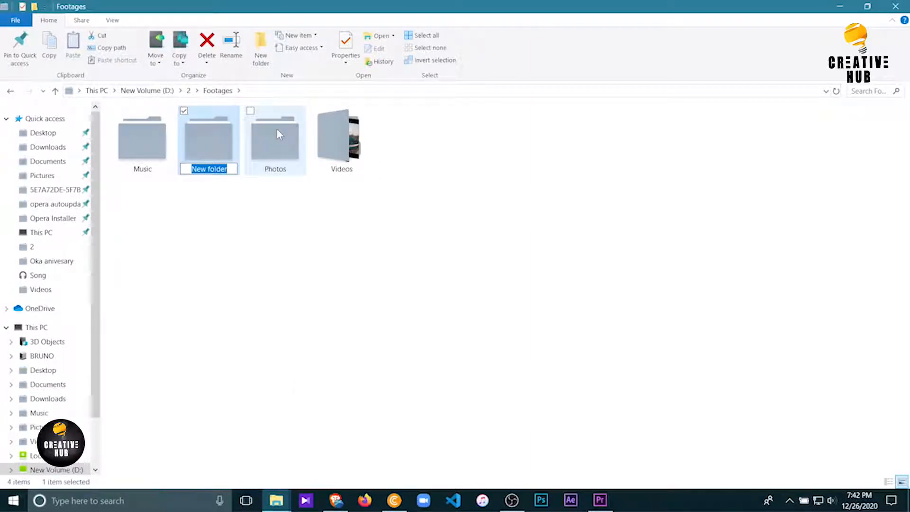
text(A)
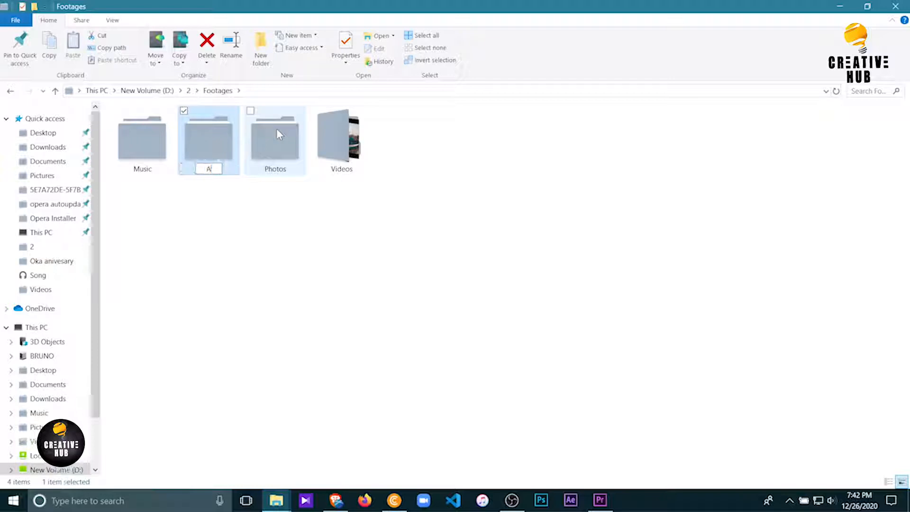
text(fter effect files)
key(Return)
Create a subfolder named "Screen records" in the Footages folder
click(260, 47)
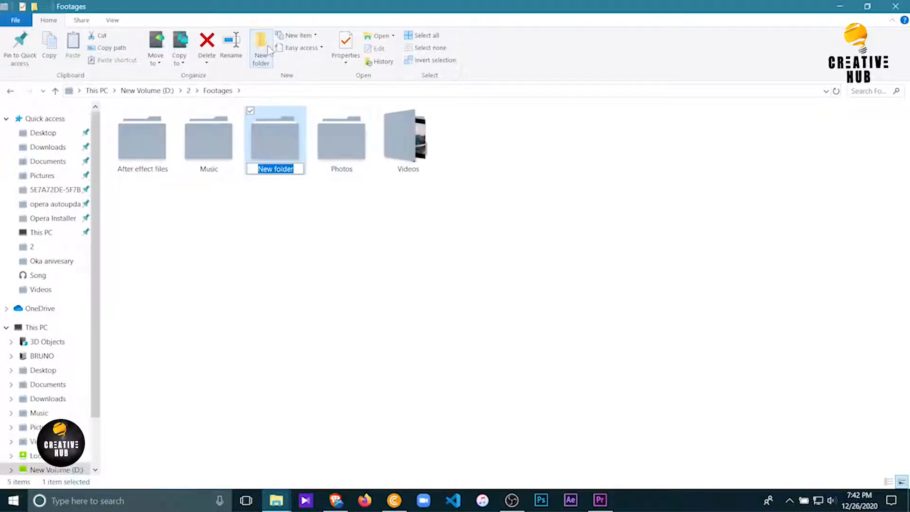
text(Screen records)
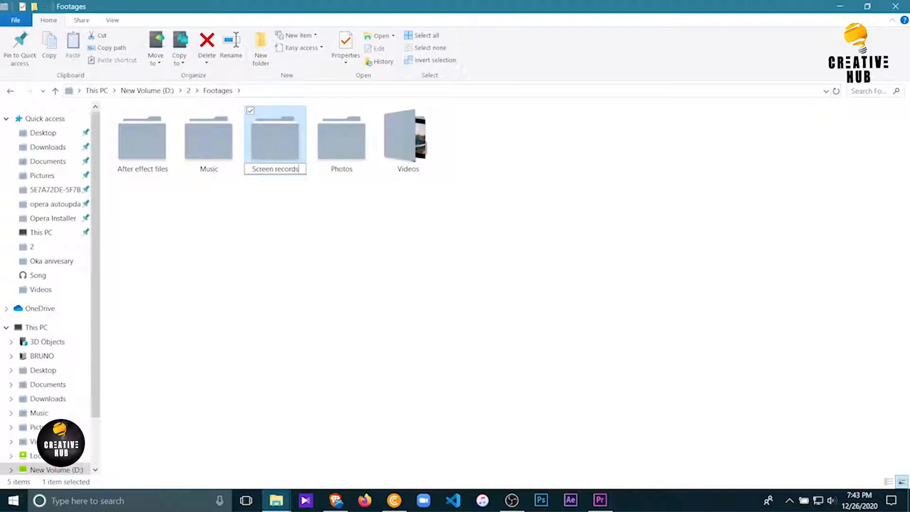
key(Return)
click(283, 200)
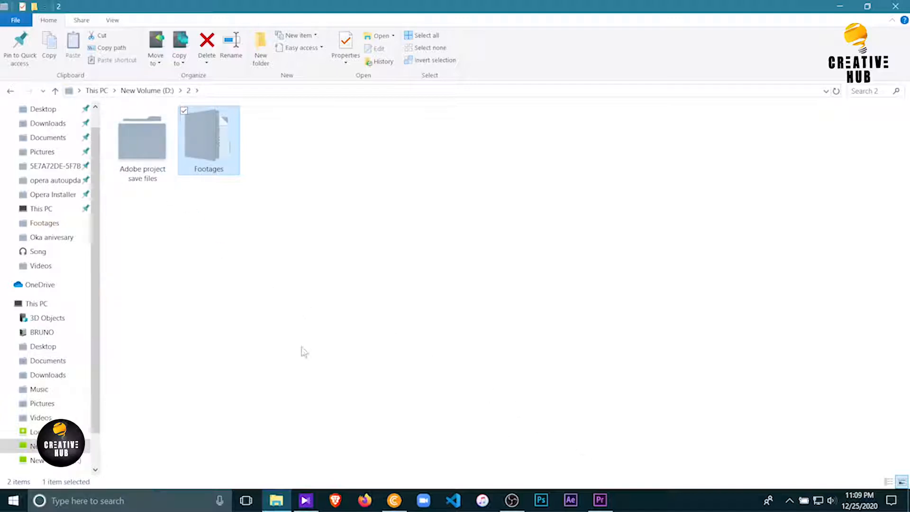
click(178, 219)
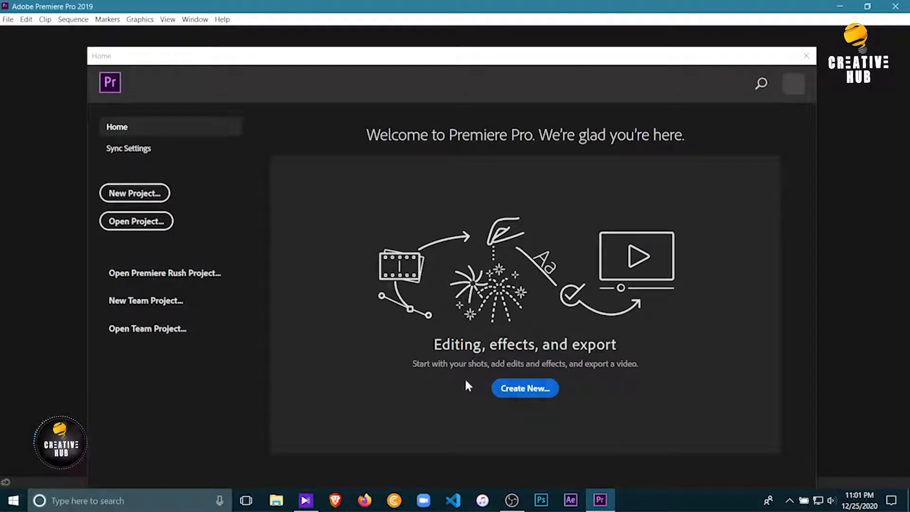
Start a new project in Premiere Pro and name it "Basic editing"
click(152, 201)
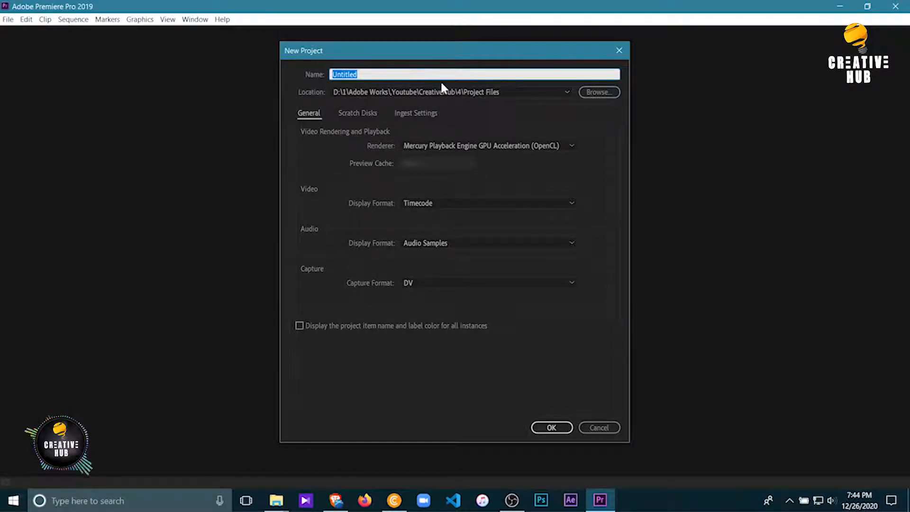
text(Basic)
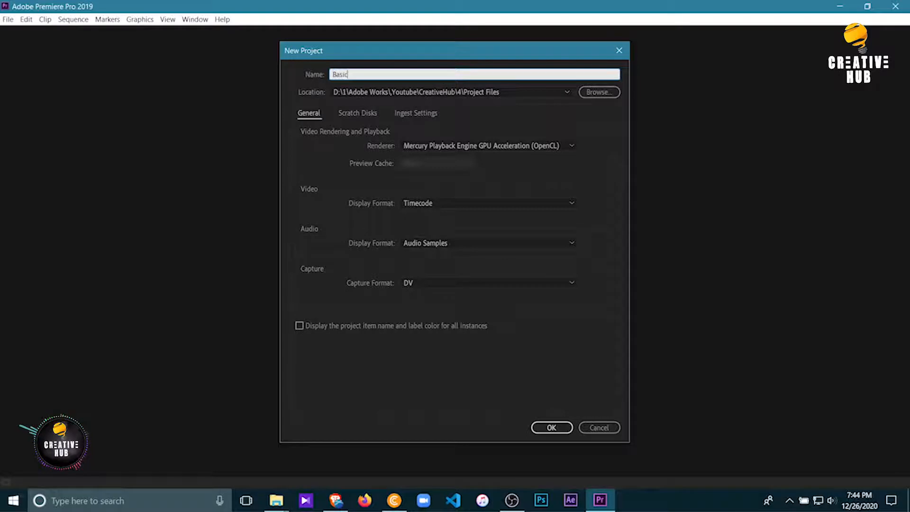
text( editing)
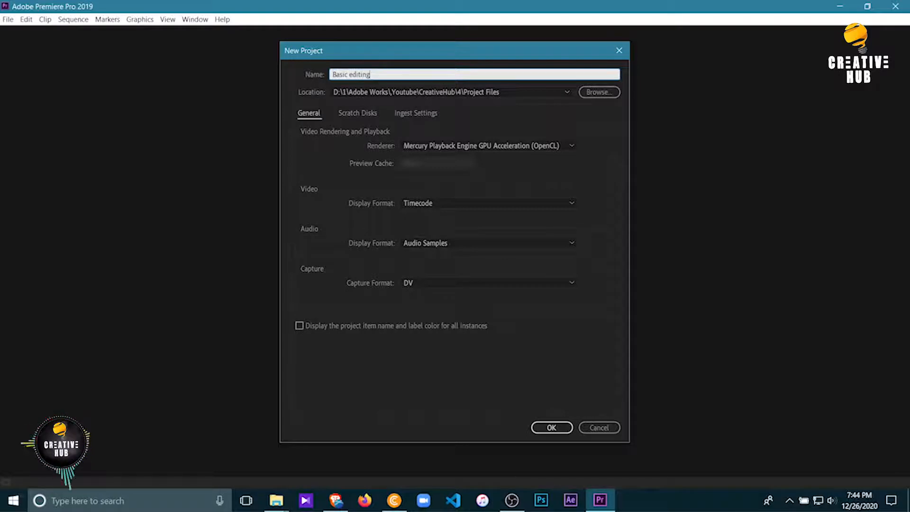
Set the new project's save location to the "Adobe project save files" folder inside folder 2 on the D: drive
click(599, 93)
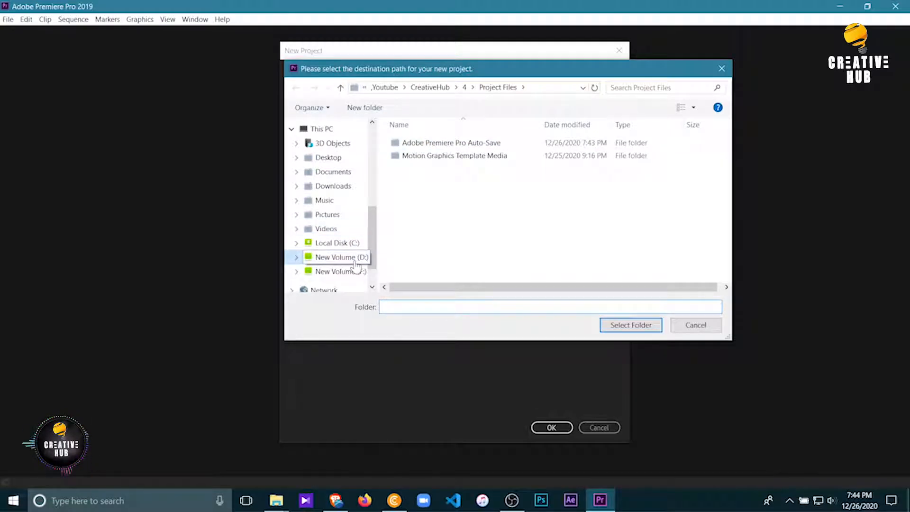
click(355, 262)
double_click(399, 156)
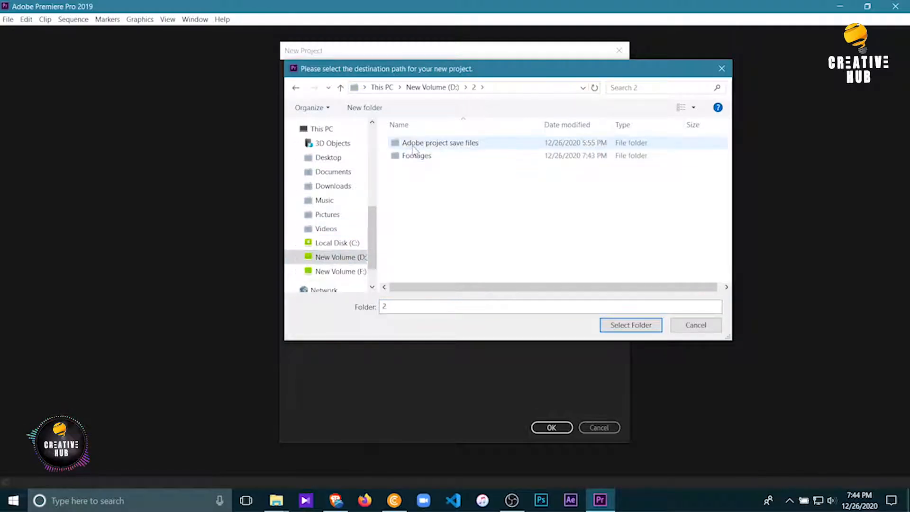
double_click(412, 144)
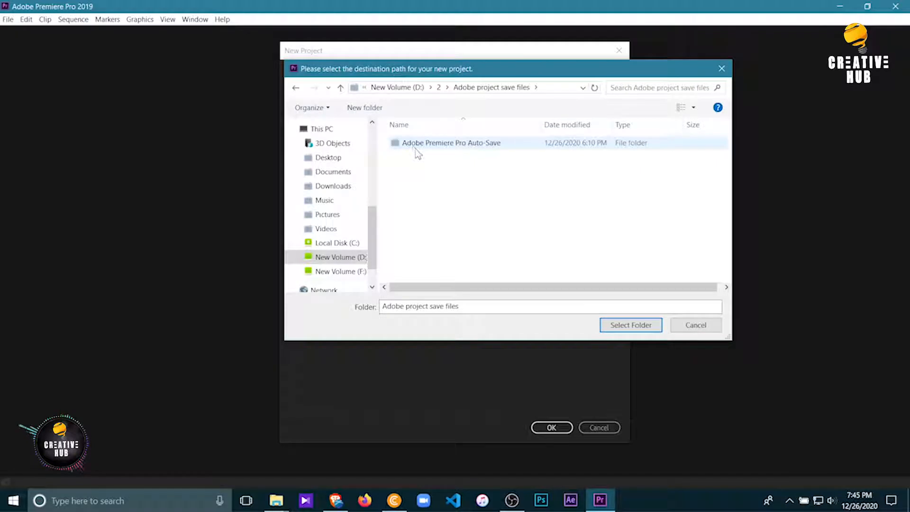
click(631, 327)
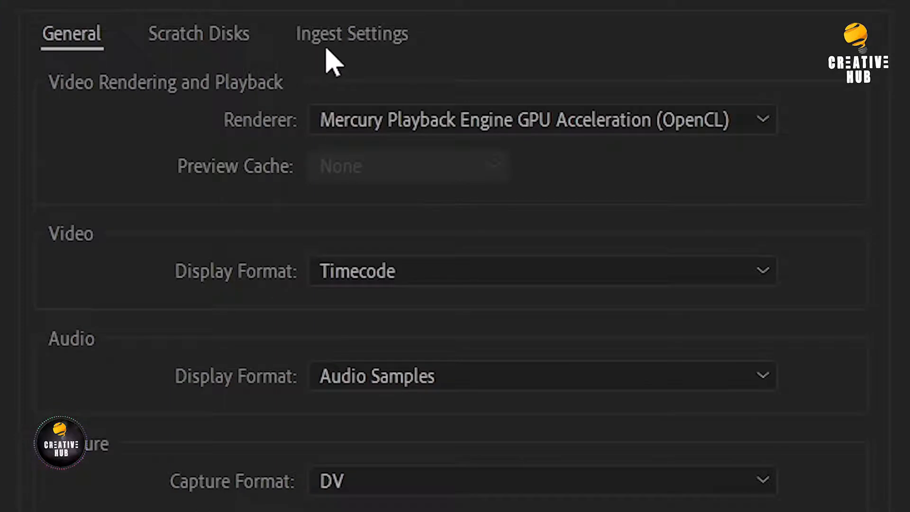
Review the scratch disk and ingest settings, and choose Mercury Playback Engine GPU Acceleration (OpenCL) as the renderer
click(211, 34)
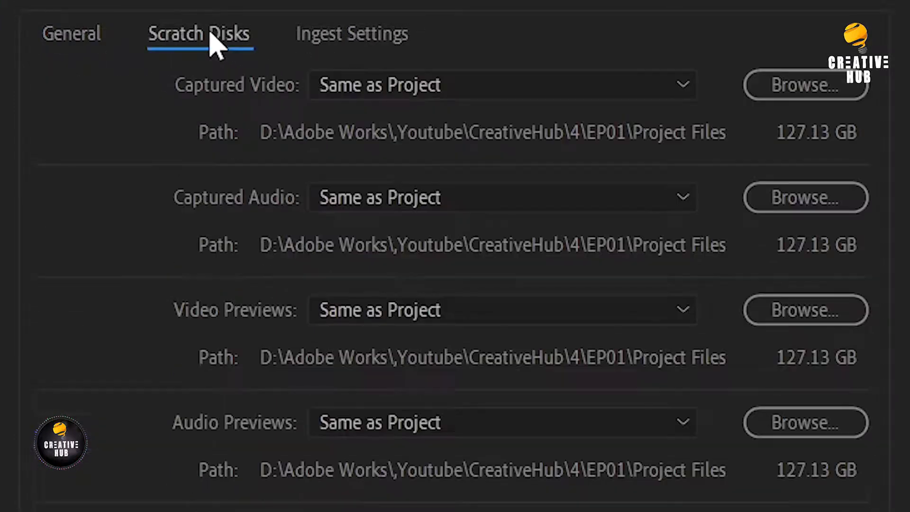
click(333, 35)
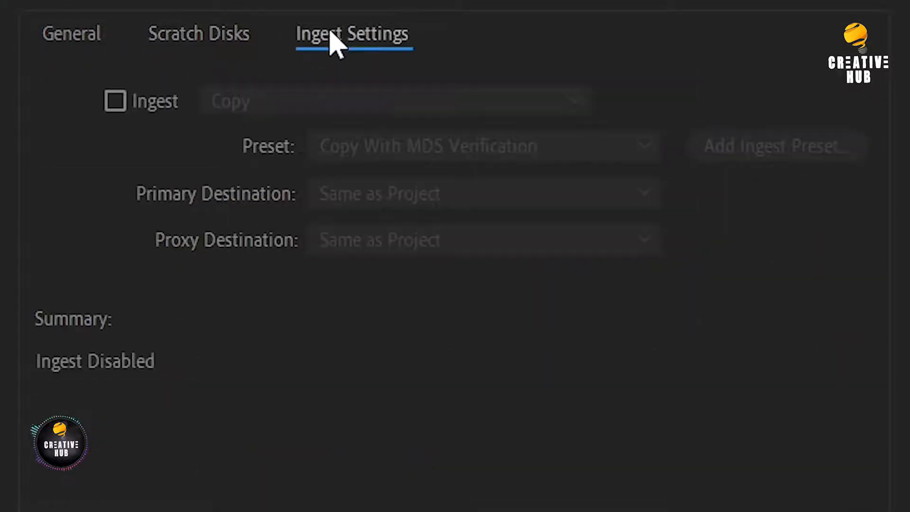
click(63, 29)
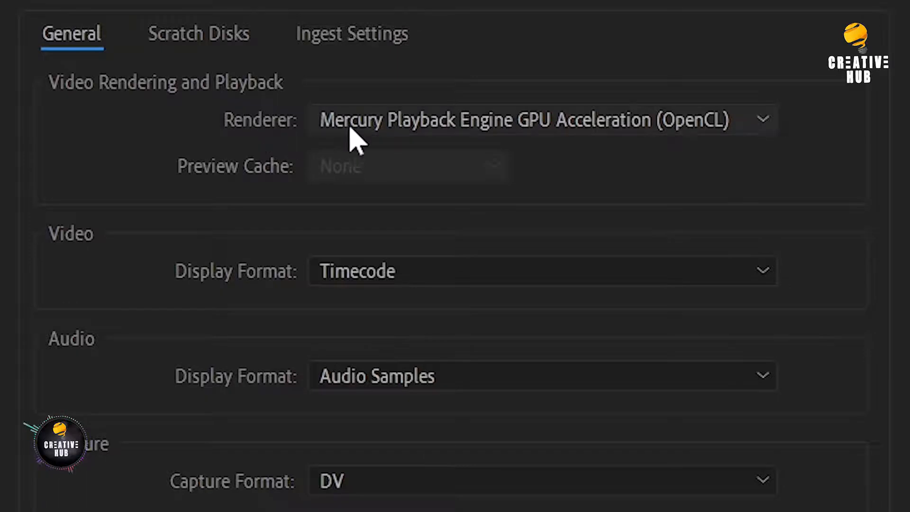
click(585, 137)
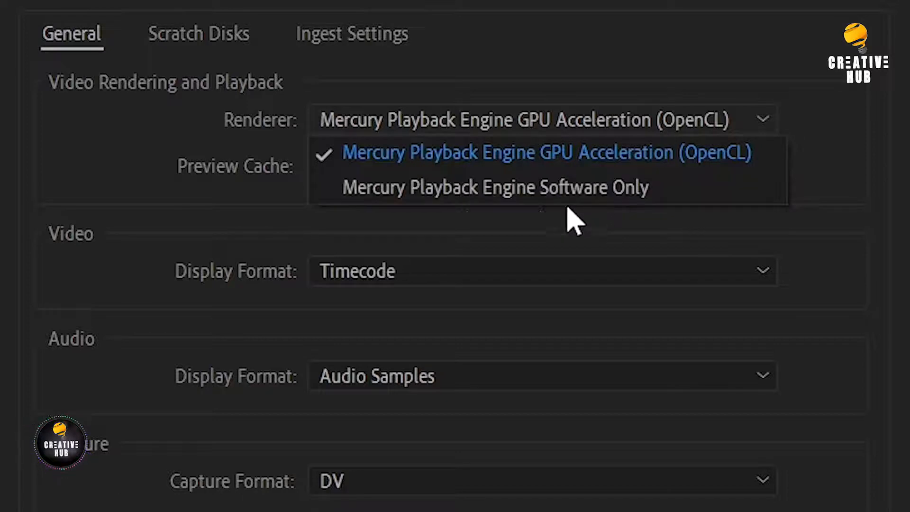
click(353, 147)
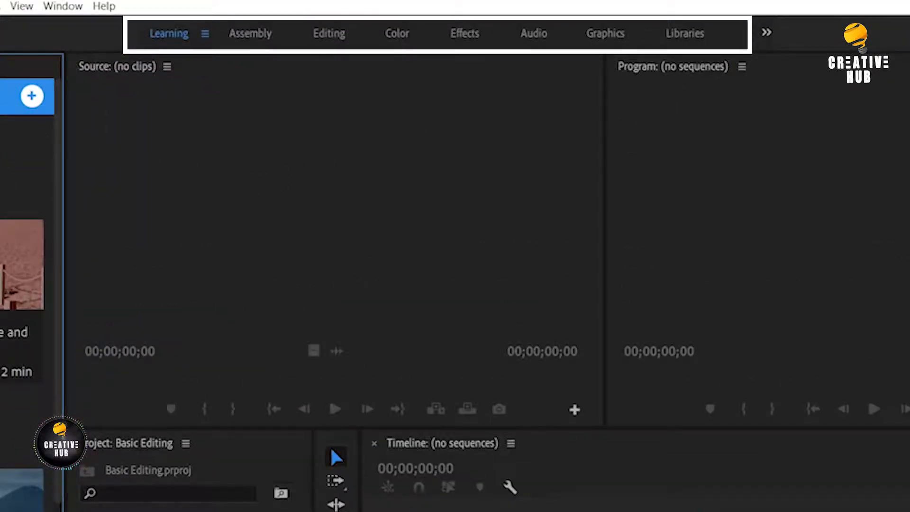
Switch to the Editing workspace and move the Media Browser into the Program monitor's panel group
click(329, 33)
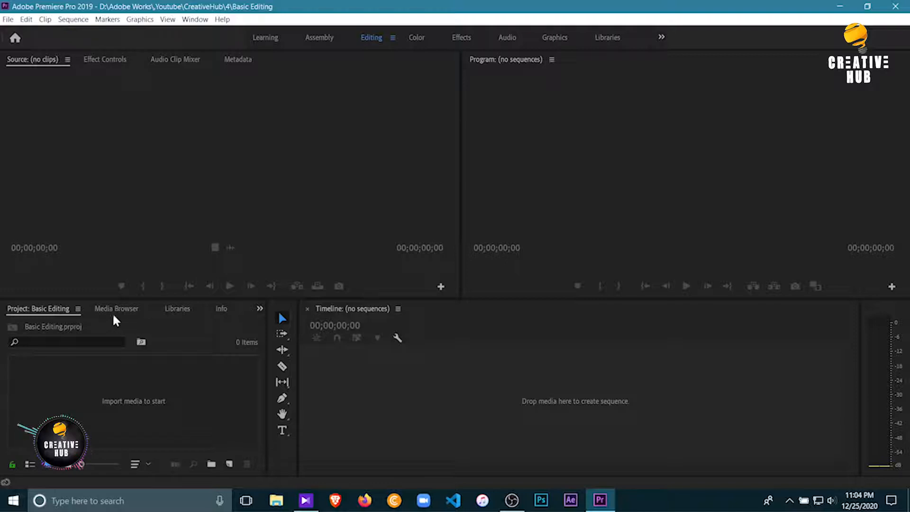
drag(90, 309, 634, 65)
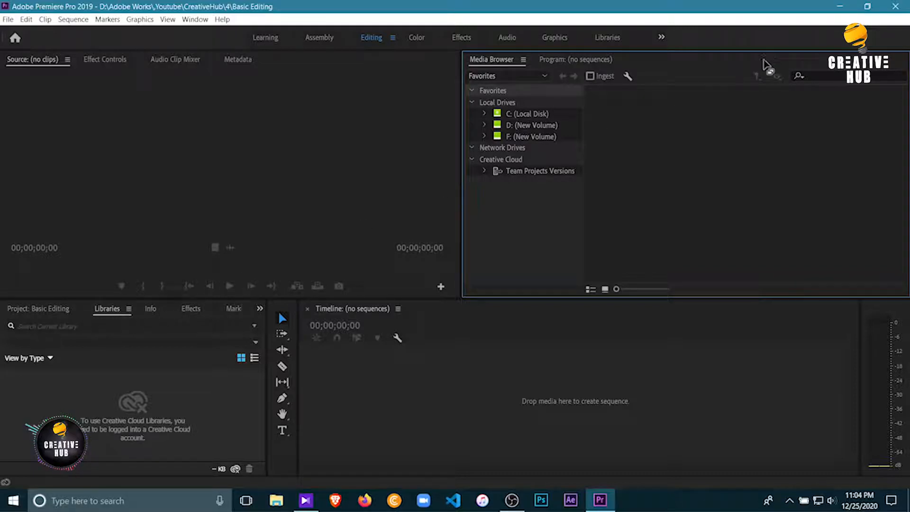
drag(758, 69, 254, 299)
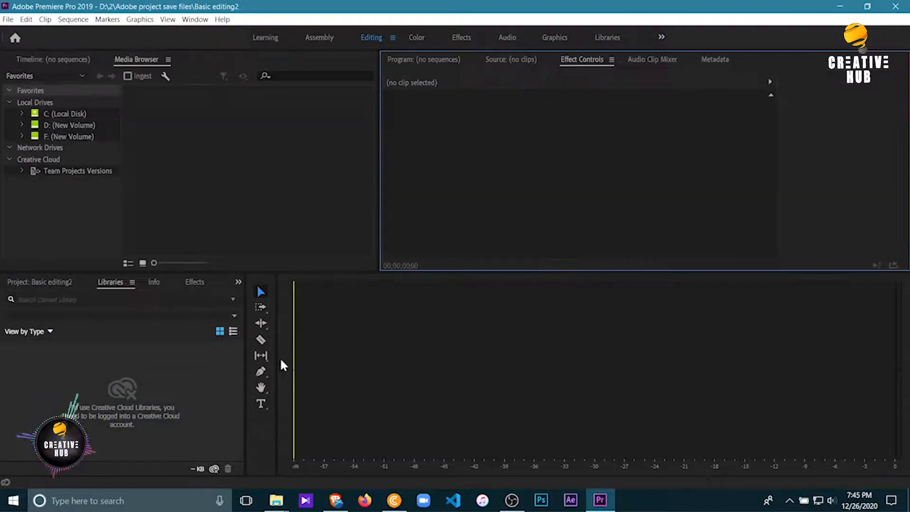
Resize the workspace areas, widening the tools and Libraries areas and narrowing the Media Browser area
drag(274, 362, 520, 361)
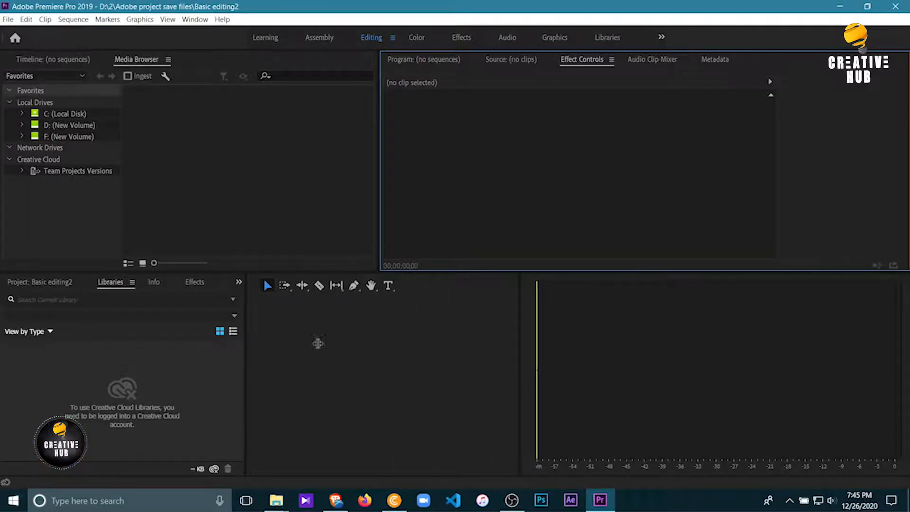
drag(456, 348, 493, 348)
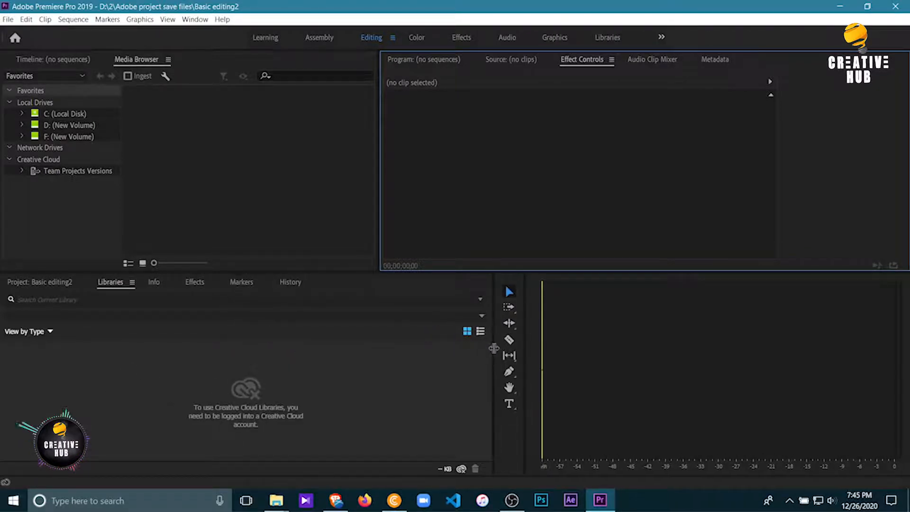
drag(377, 227, 240, 227)
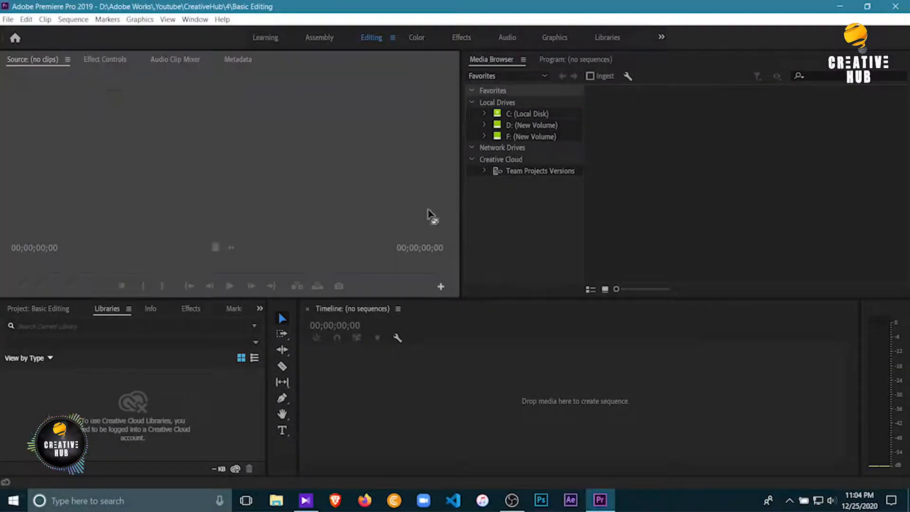
drag(428, 217, 164, 364)
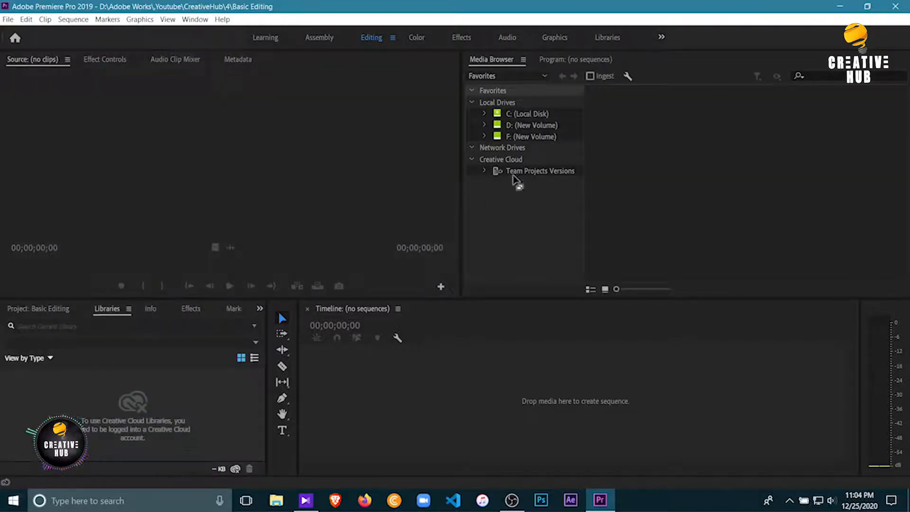
Reset the Editing workspace to its saved layout
click(195, 19)
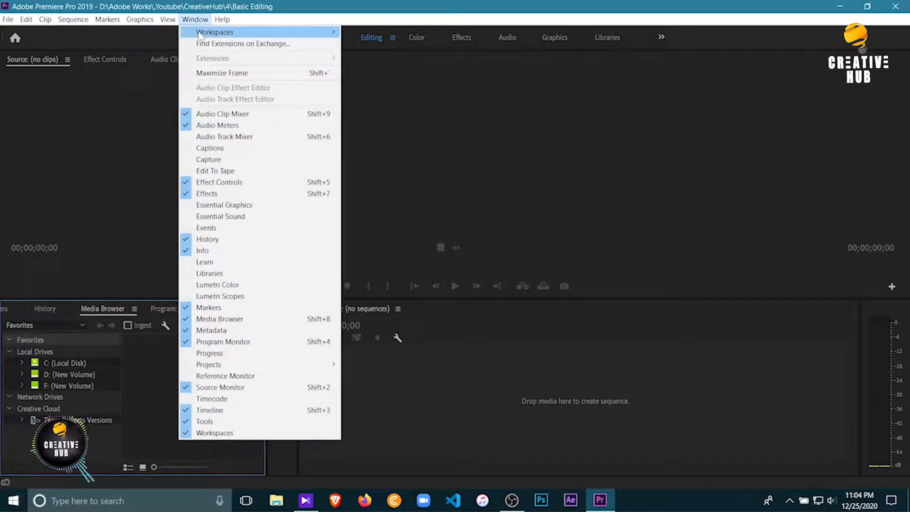
mouse_move(199, 36)
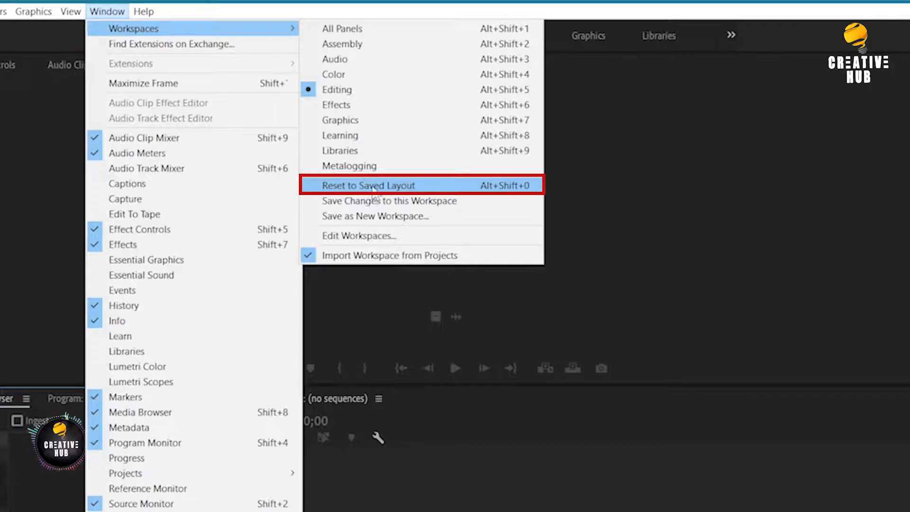
click(373, 189)
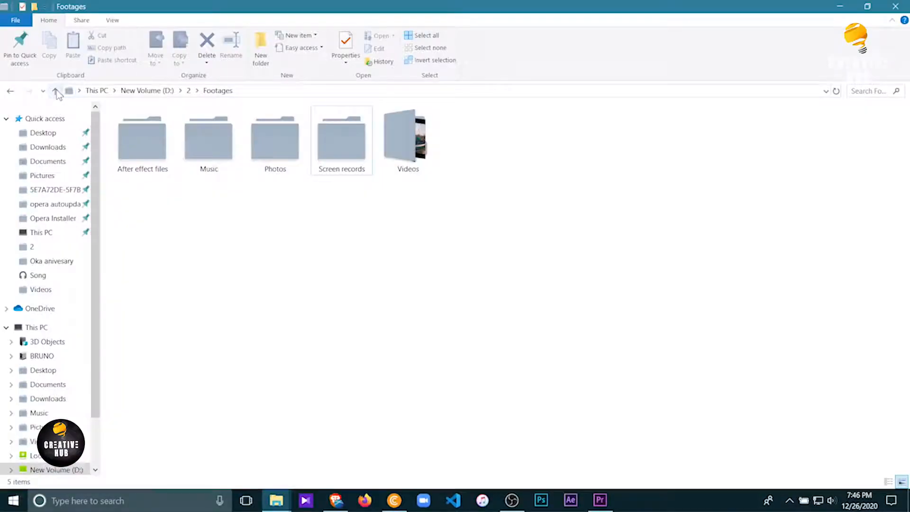
Import the Footages folder from folder 2 on the D: drive into the Premiere Pro project
click(57, 92)
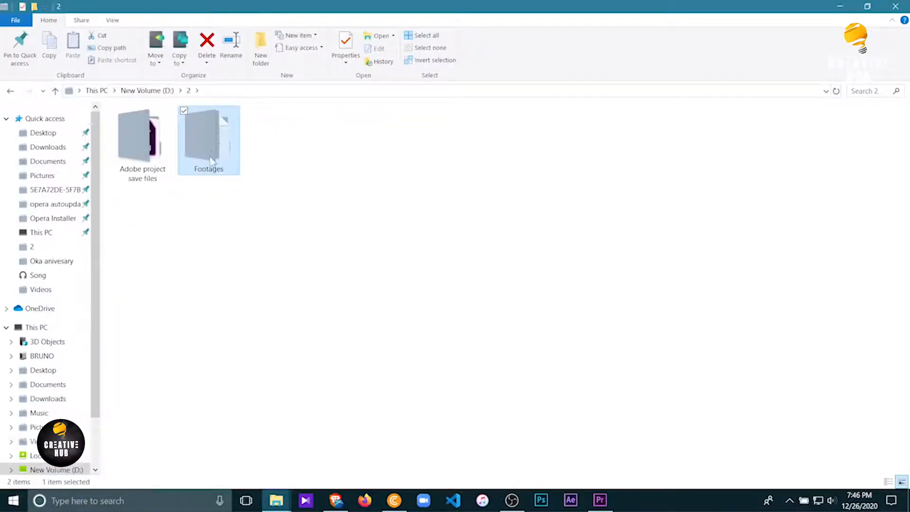
drag(209, 144, 158, 401)
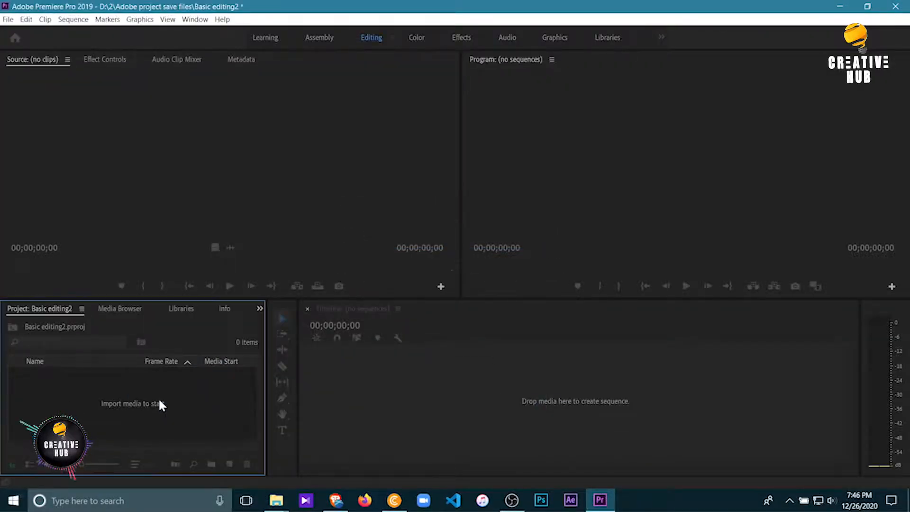
Enlarge the Project panel in both directions and show its contents as icons, with the Footages bin deselected
drag(278, 300, 404, 231)
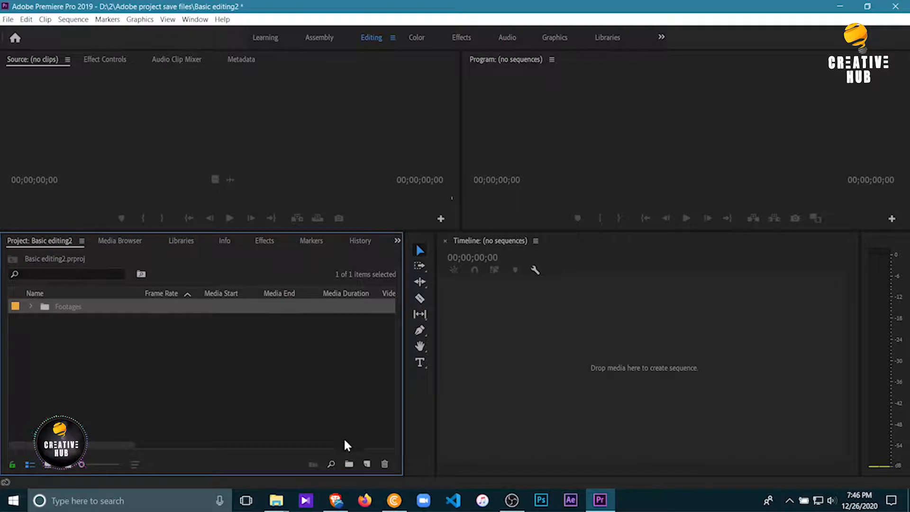
click(45, 464)
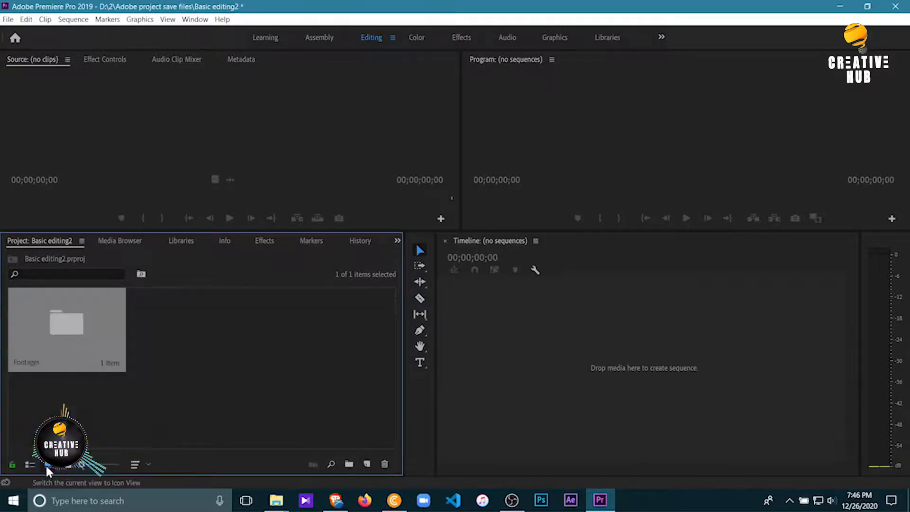
click(174, 336)
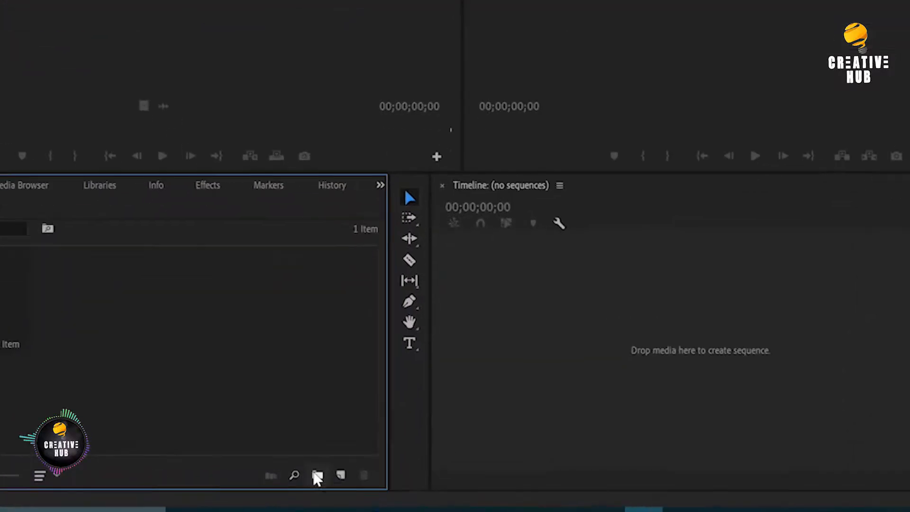
Create a new bin named "Sequence" beside the Footages bin in the project
click(318, 475)
text(Sequ)
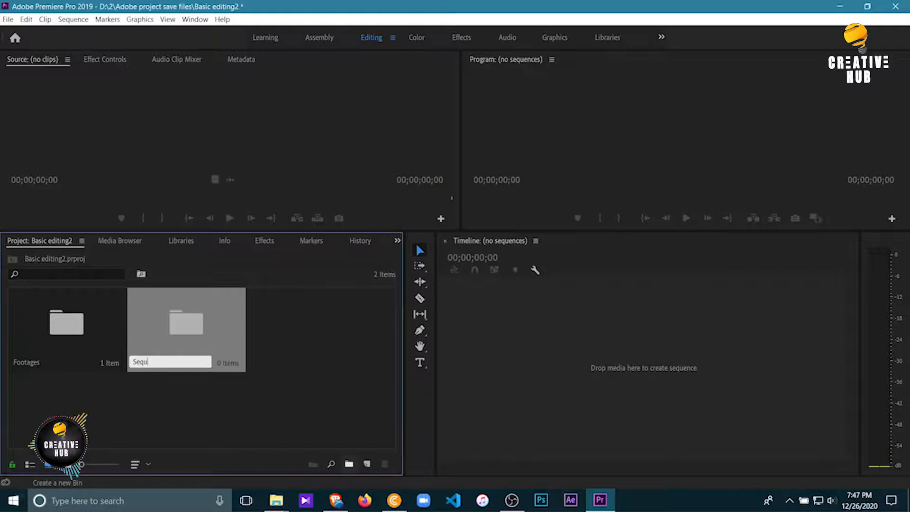
text(encw)
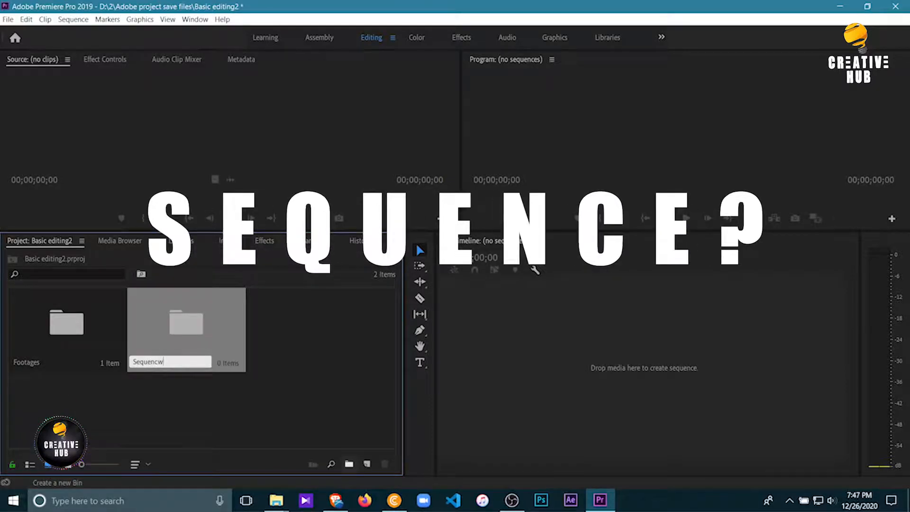
key(BackSpace)
text(e)
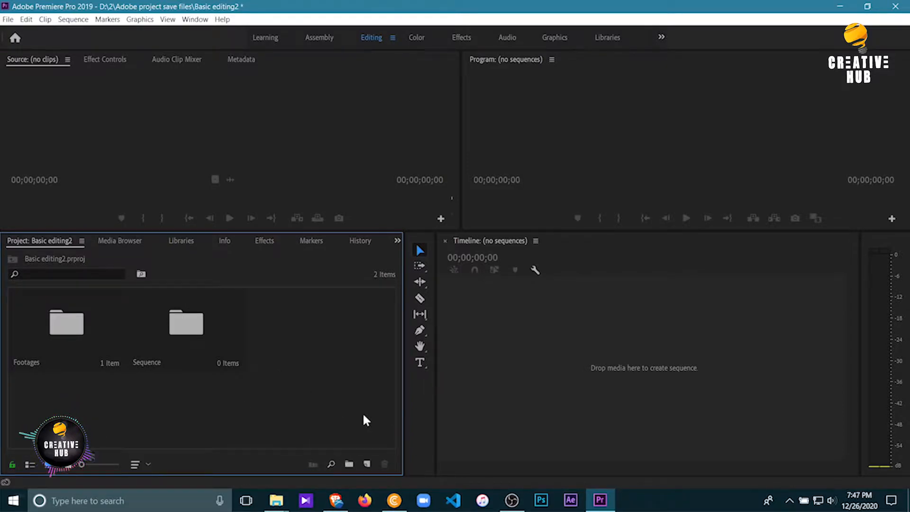
Start a new sequence inside the Sequence bin, choosing the RED R3D HD 4K preset "4K HD 16x9 24"
double_click(189, 331)
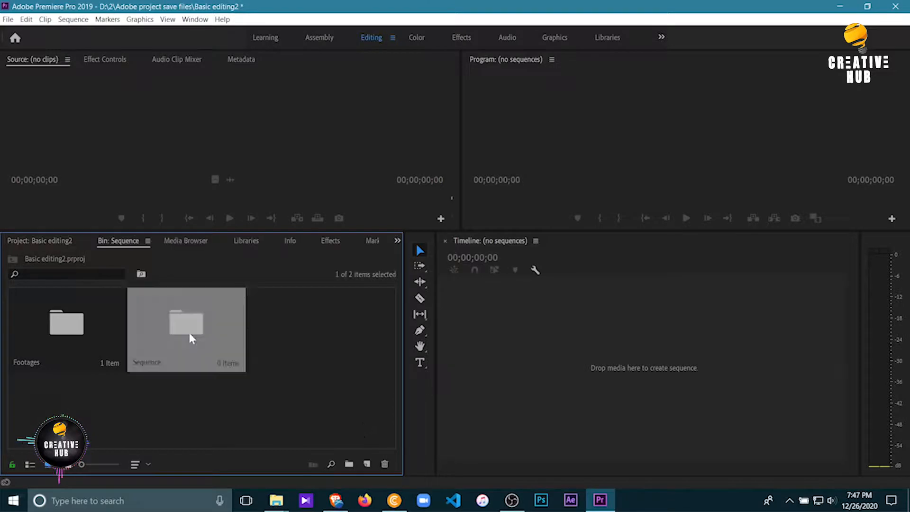
right_click(111, 329)
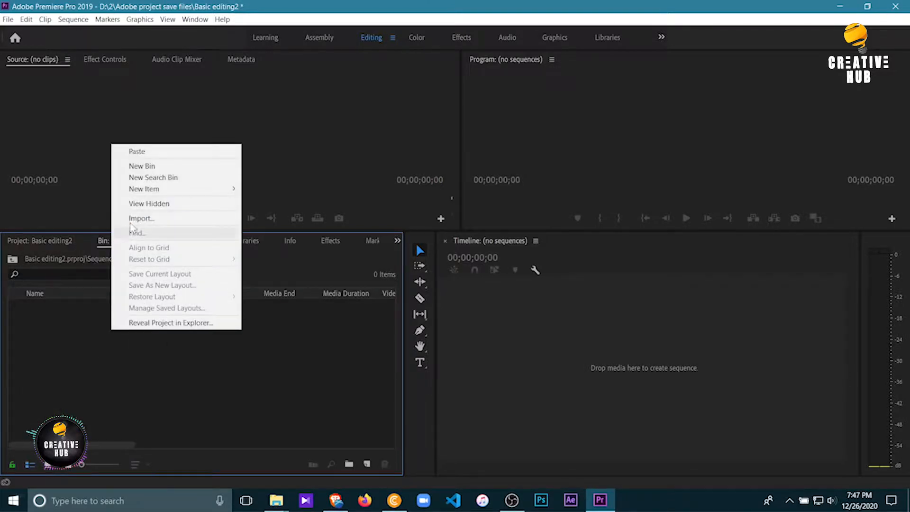
mouse_move(166, 188)
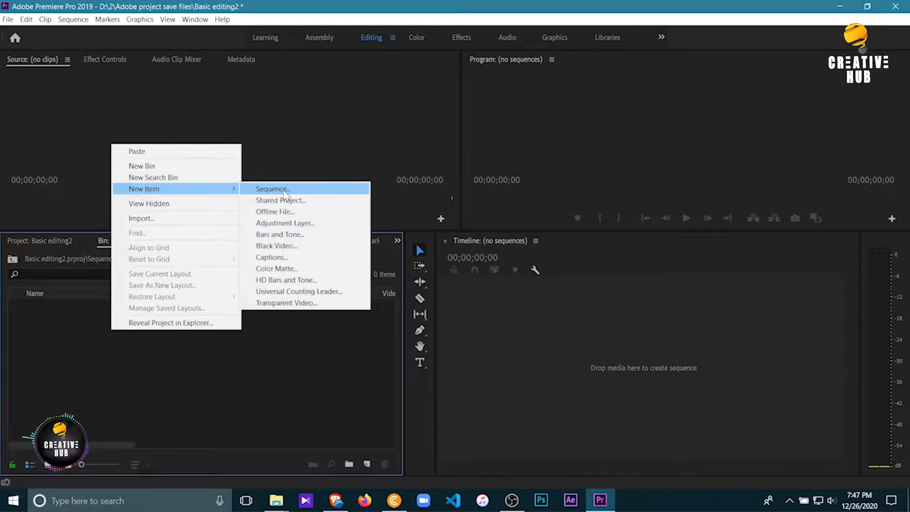
click(268, 188)
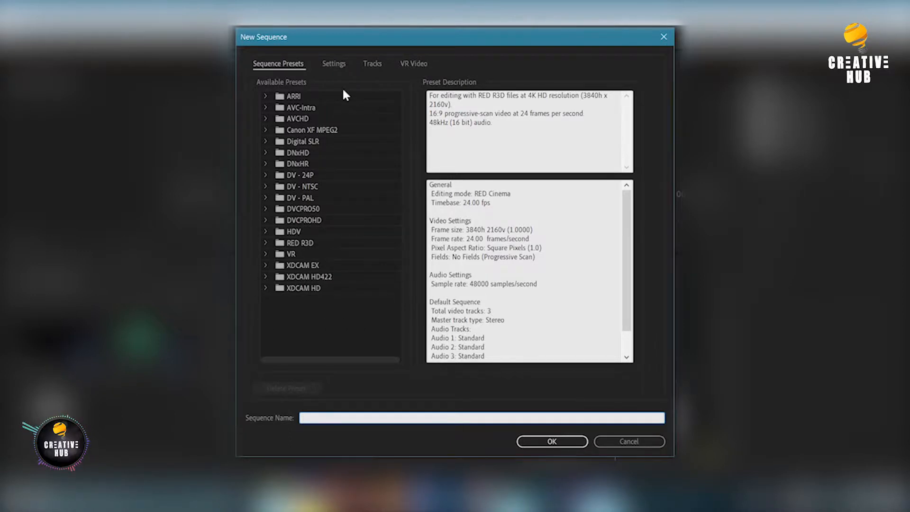
click(264, 241)
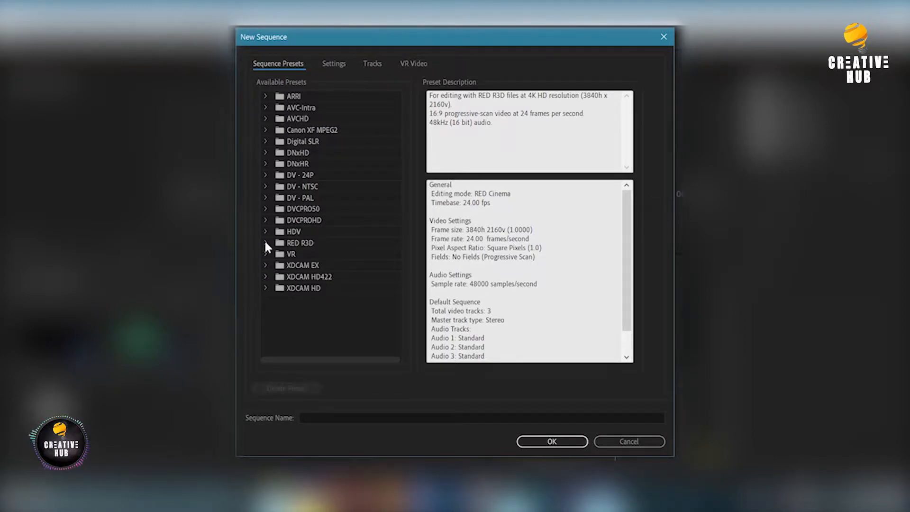
click(264, 242)
scroll(319, 257, down, 1)
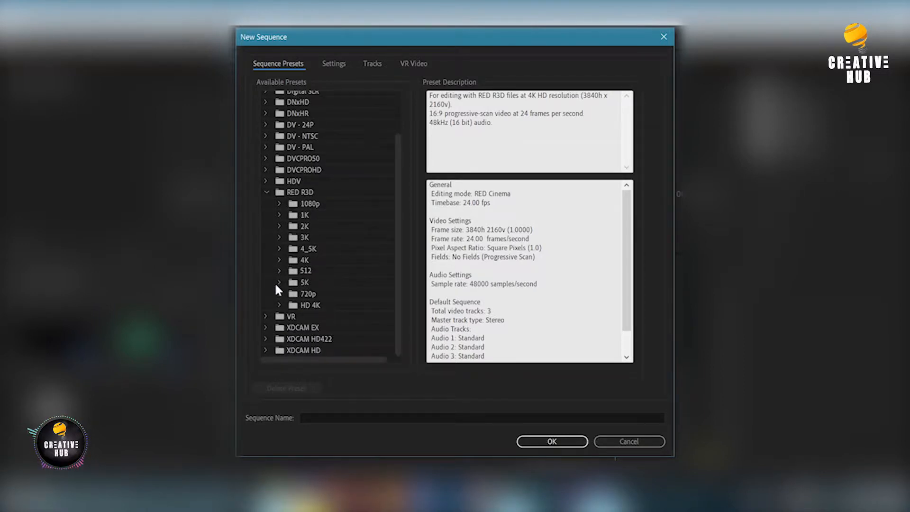
click(279, 304)
scroll(303, 299, down, 1)
click(312, 299)
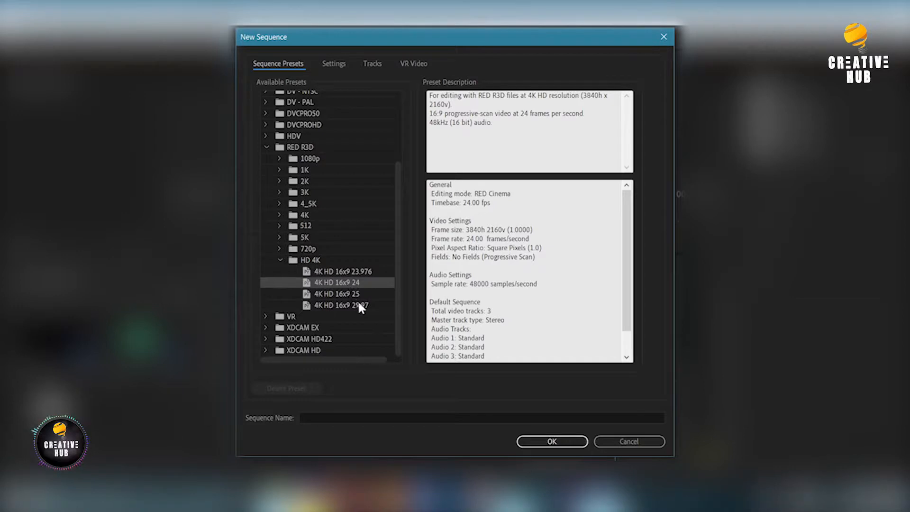
Name the new sequence "Main" and create it
click(511, 416)
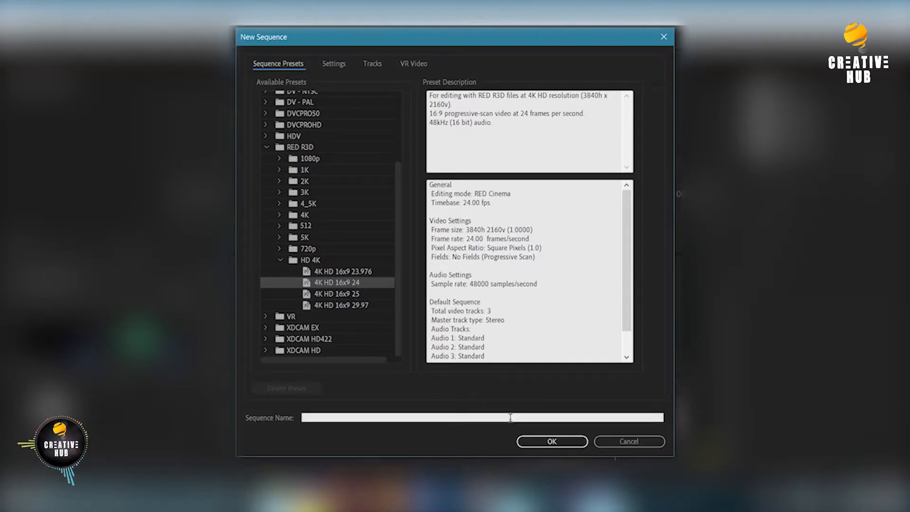
text(Main)
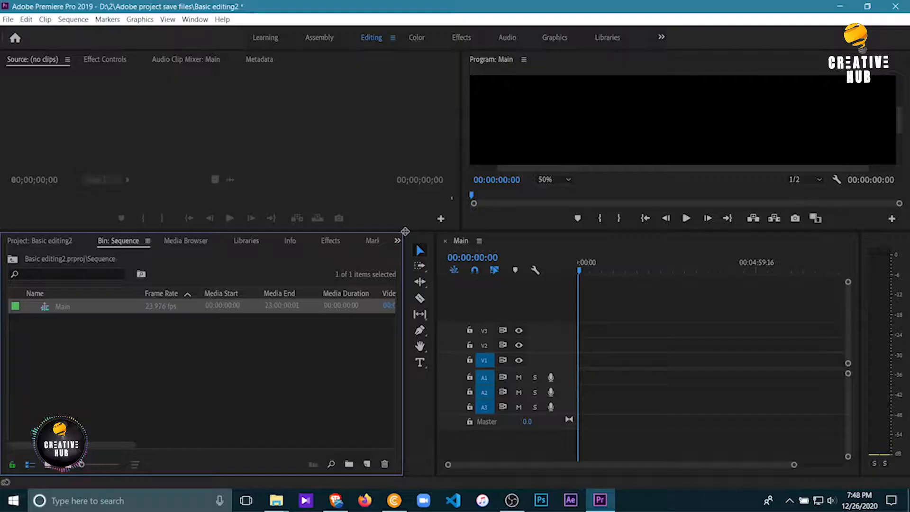
click(563, 441)
Shrink the bin panel's width and height, giving more room to the tools area and the monitors above
drag(405, 232, 361, 261)
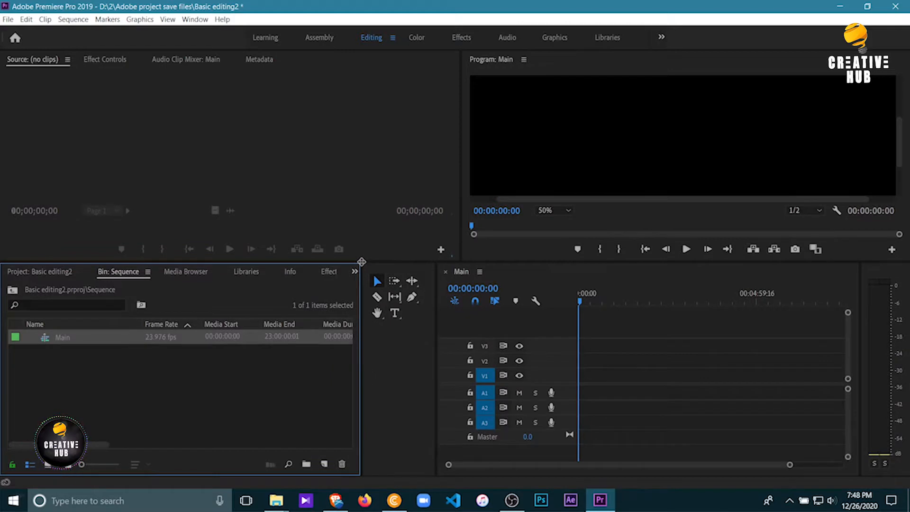